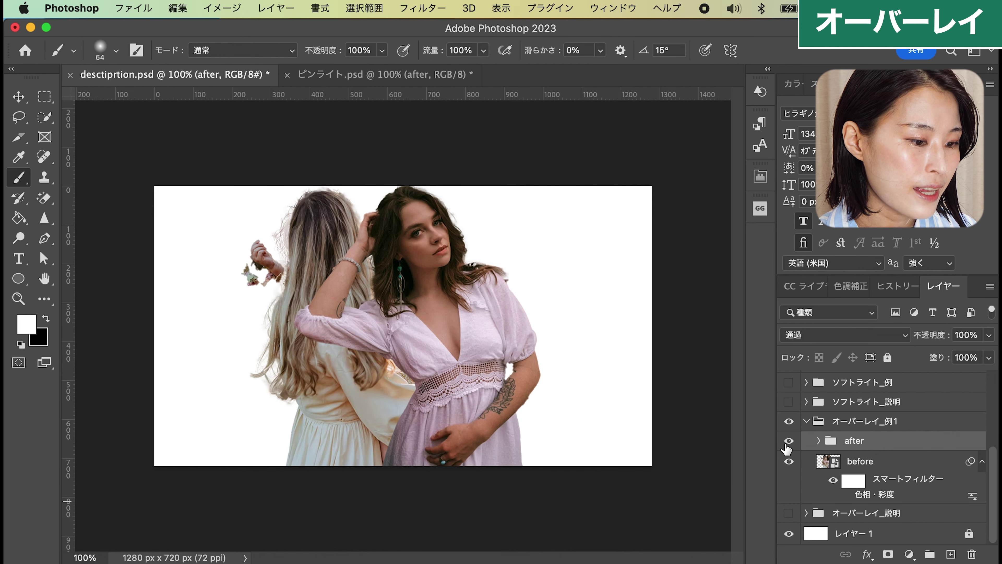
- Show the after group in オーバーレイ_例1, expand it and its 色 group, and inspect gradient layers レイヤー 2 and レイヤー 3
click(789, 440)
click(819, 441)
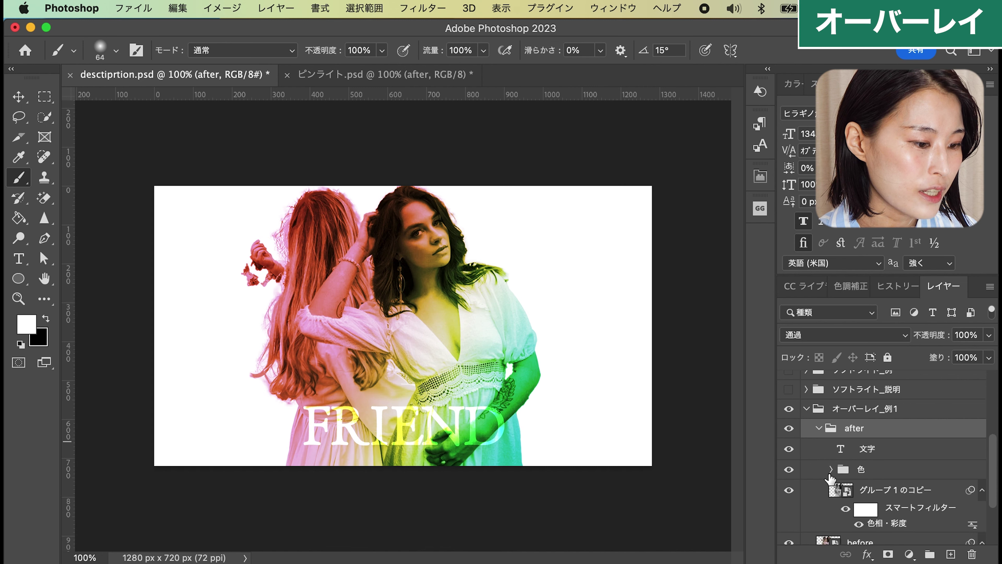
click(831, 470)
scroll(868, 454, down, 2)
click(892, 474)
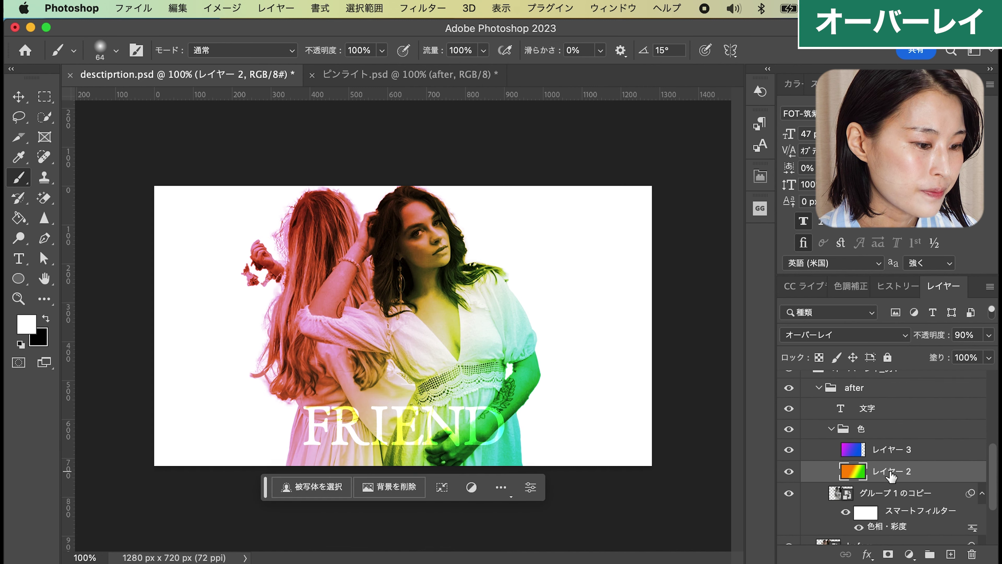
click(894, 449)
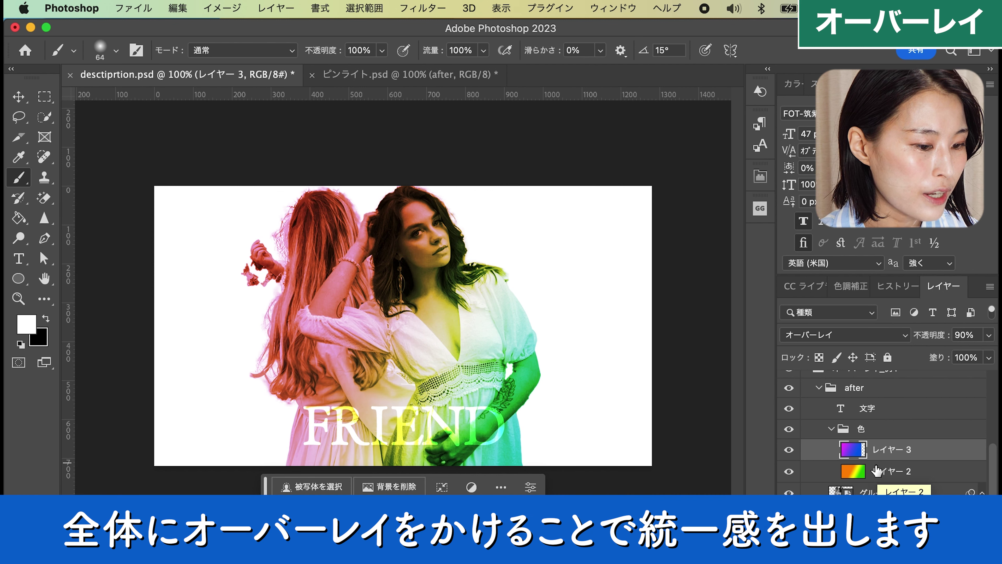
- Hide and re-show the 文字 text layer to compare its effect on the image, and select the 色 group
click(810, 415)
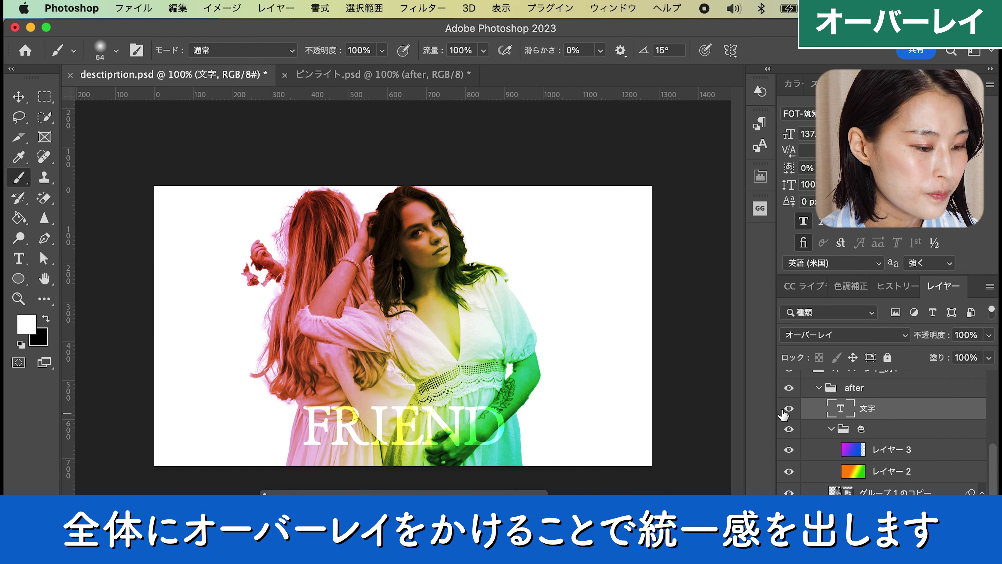
click(789, 409)
click(790, 410)
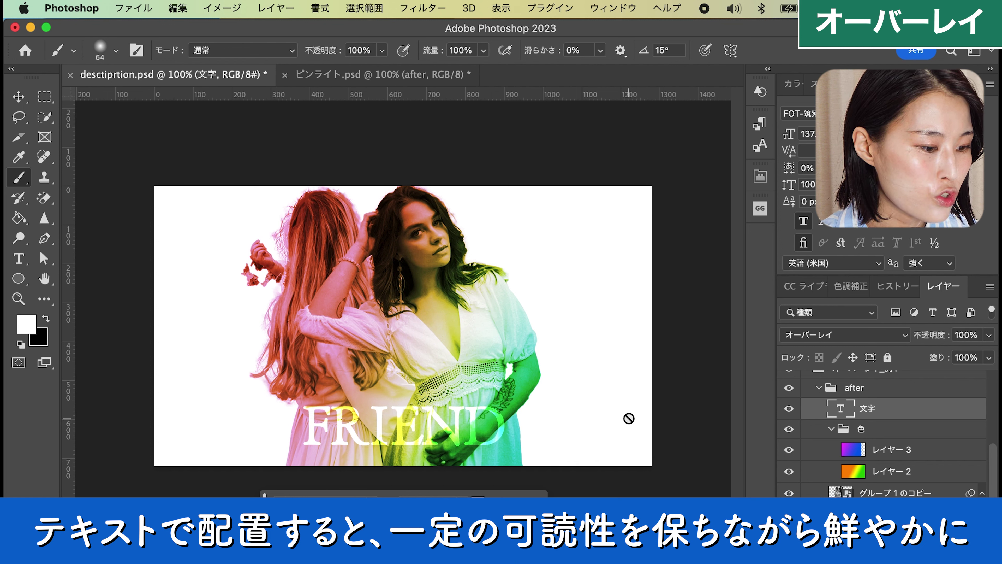
click(831, 430)
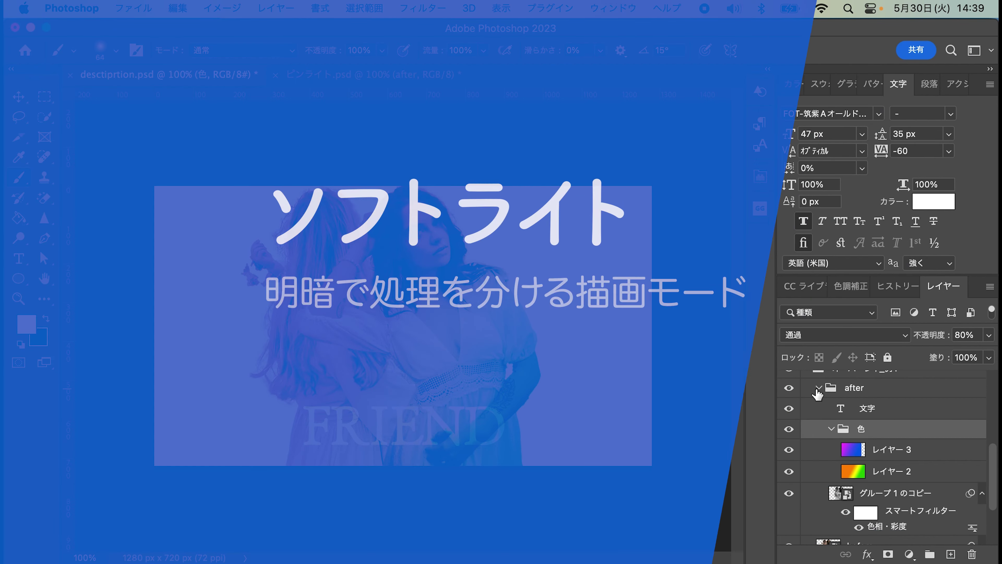
- Collapse and hide the オーバーレイ_例1 group, show ソフトライト_説明, and pick its composite sample with the Move tool
click(817, 389)
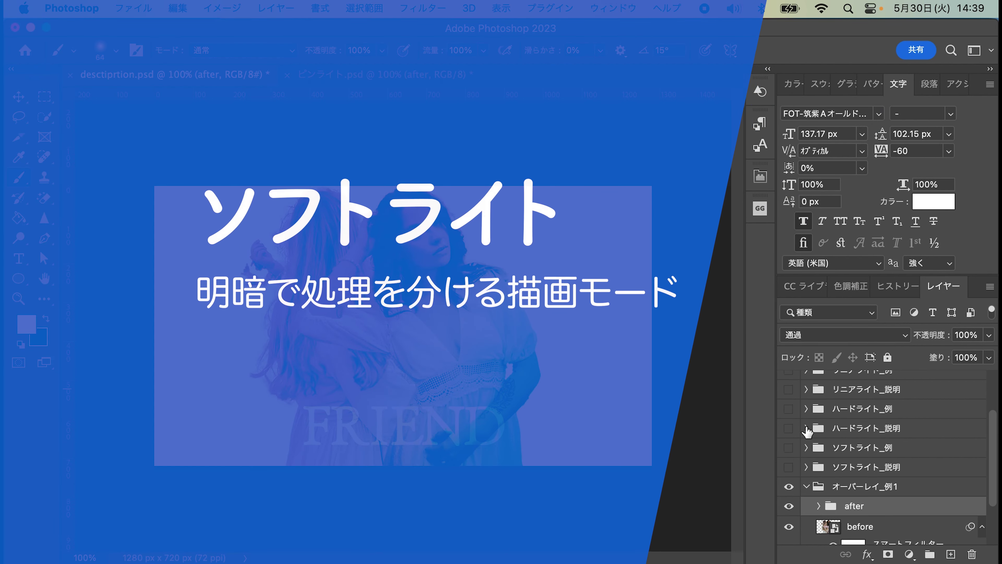
click(805, 493)
click(790, 493)
click(789, 474)
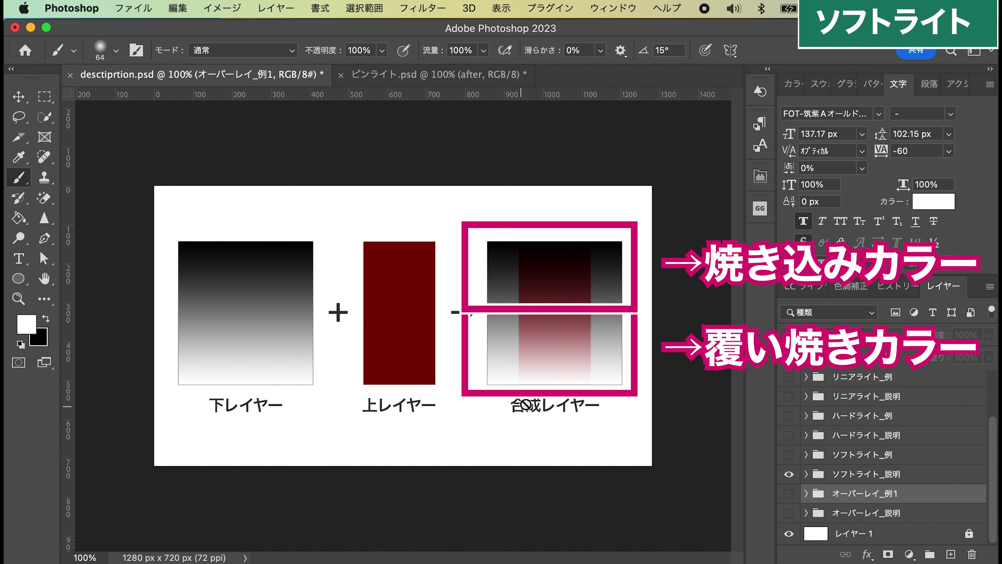
key(v)
click(558, 341)
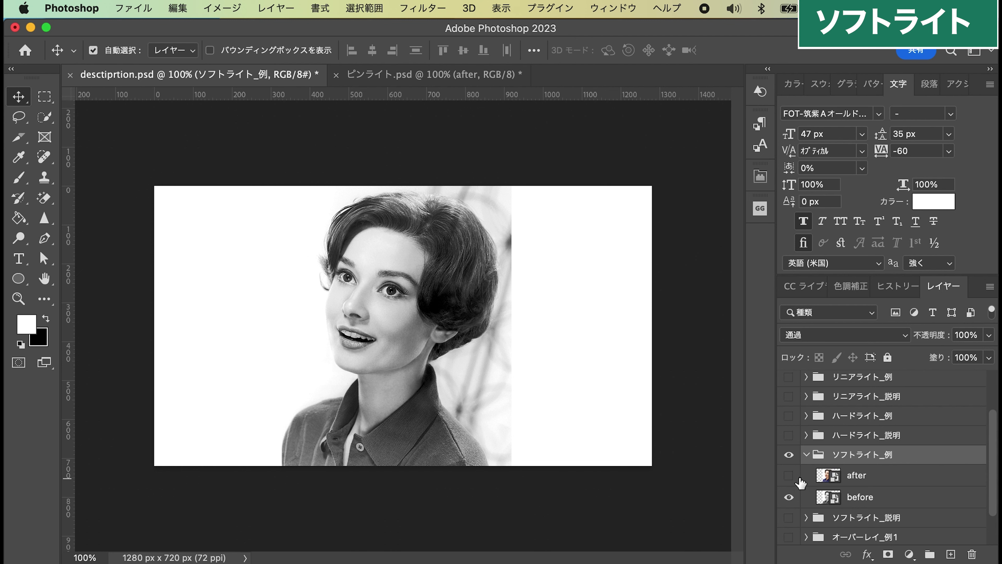
- Compare the ソフトライト_例 portrait with and without colour by toggling its after layer, leaving it shown
click(789, 476)
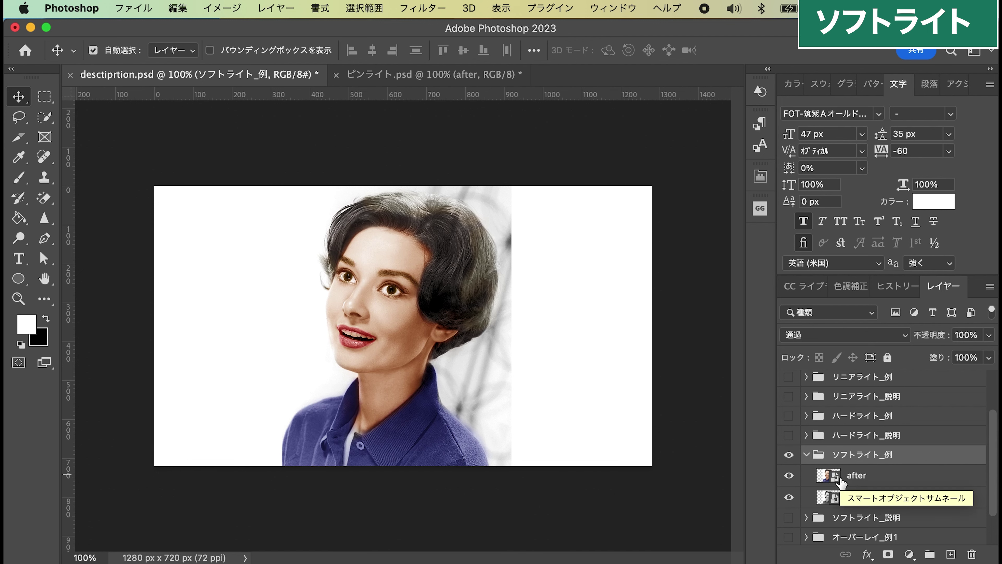
click(789, 476)
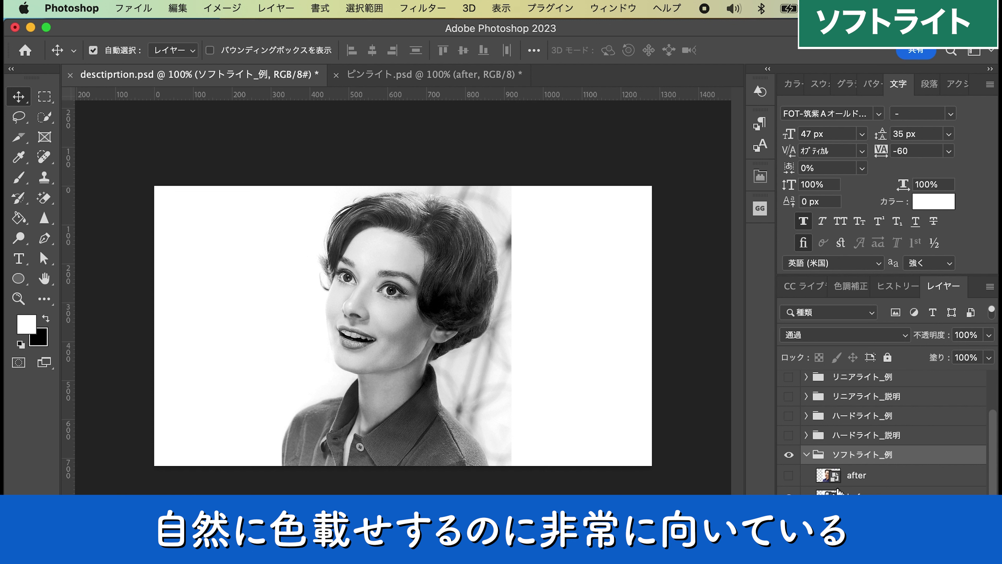
click(789, 476)
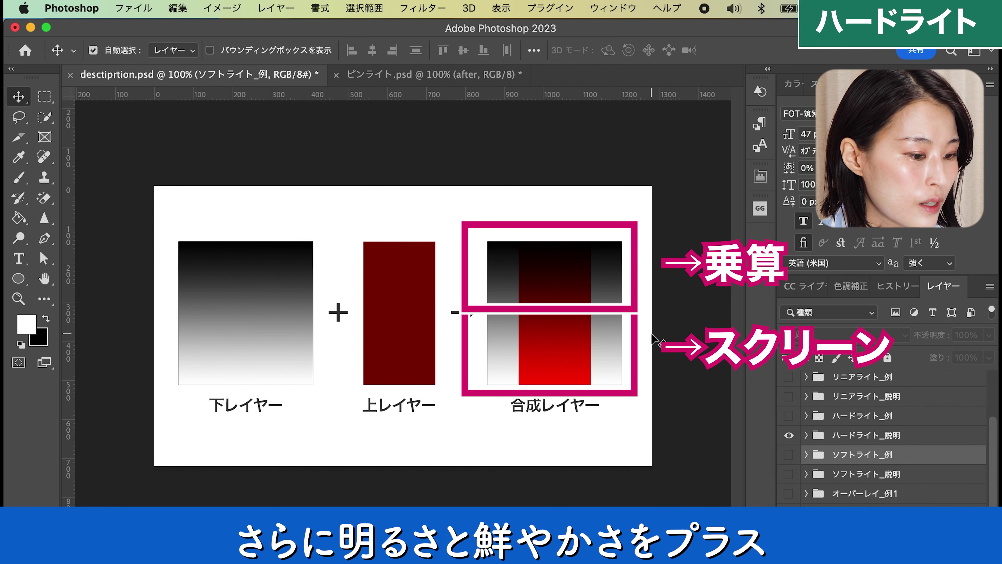
- Hide the ハードライト_説明 group, show ハードライト_例 in its place, and expand it
click(789, 435)
click(790, 416)
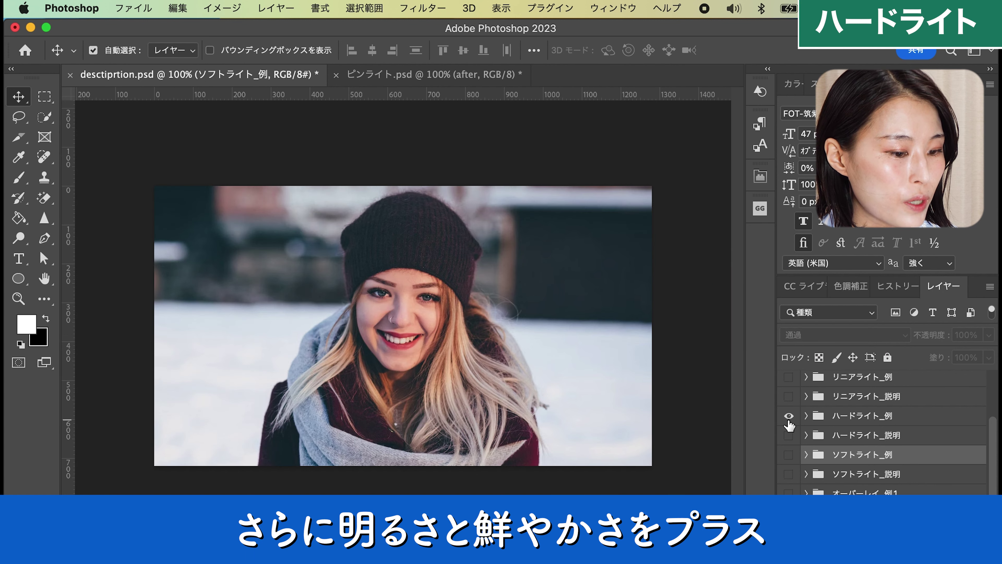
click(807, 416)
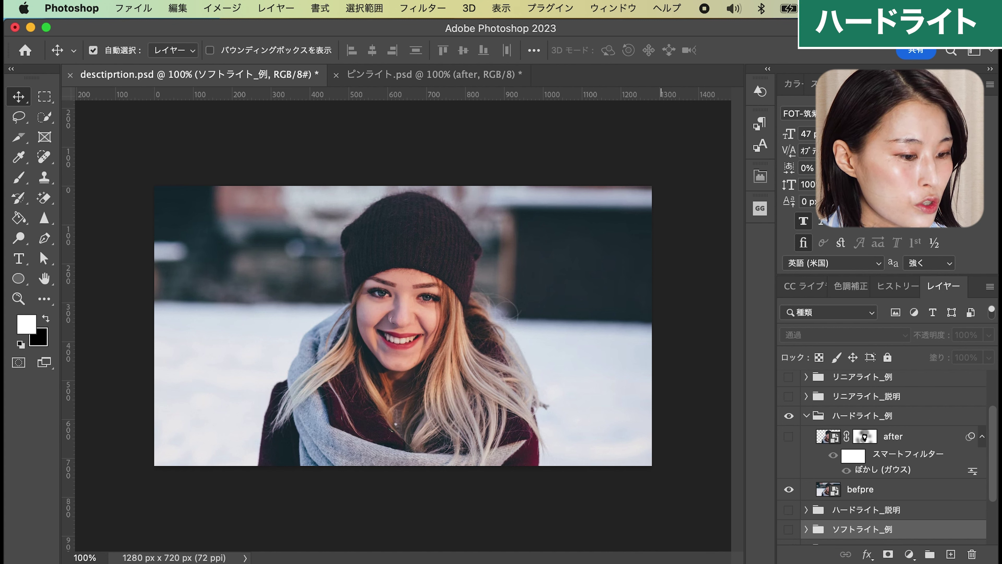
- Select the after layer in ハードライト_例 and toggle its visibility to compare the glow effect with the original
click(805, 439)
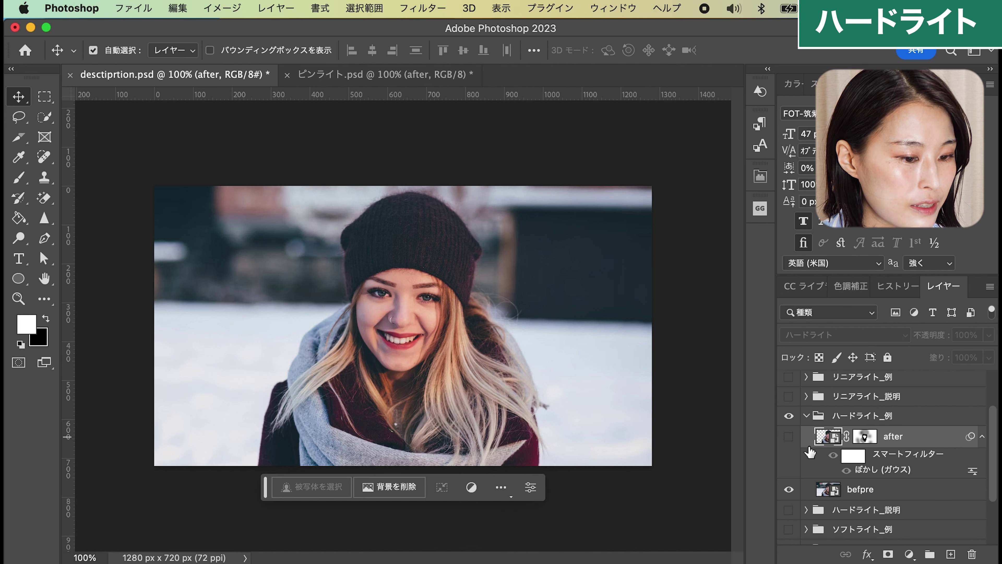
click(789, 439)
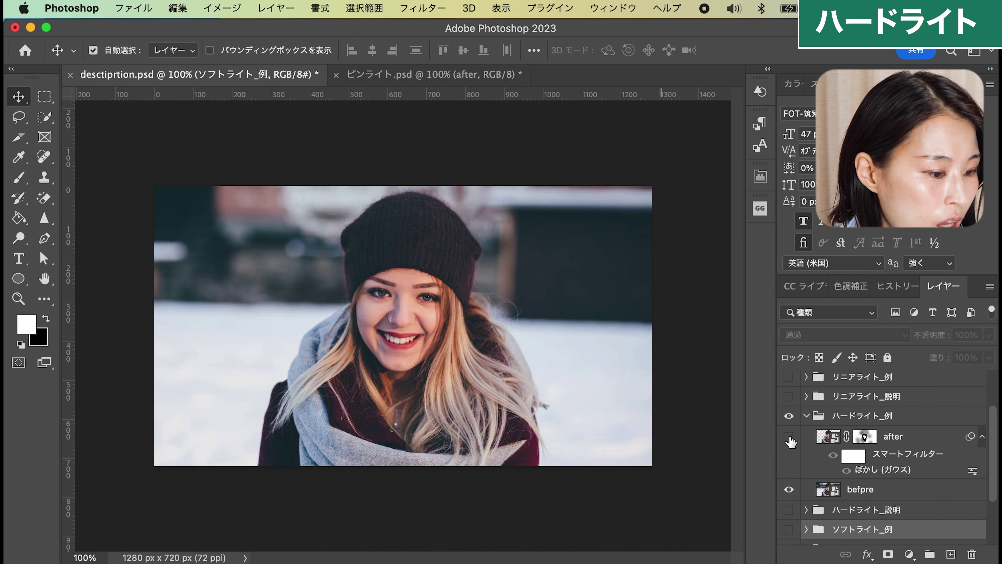
click(922, 442)
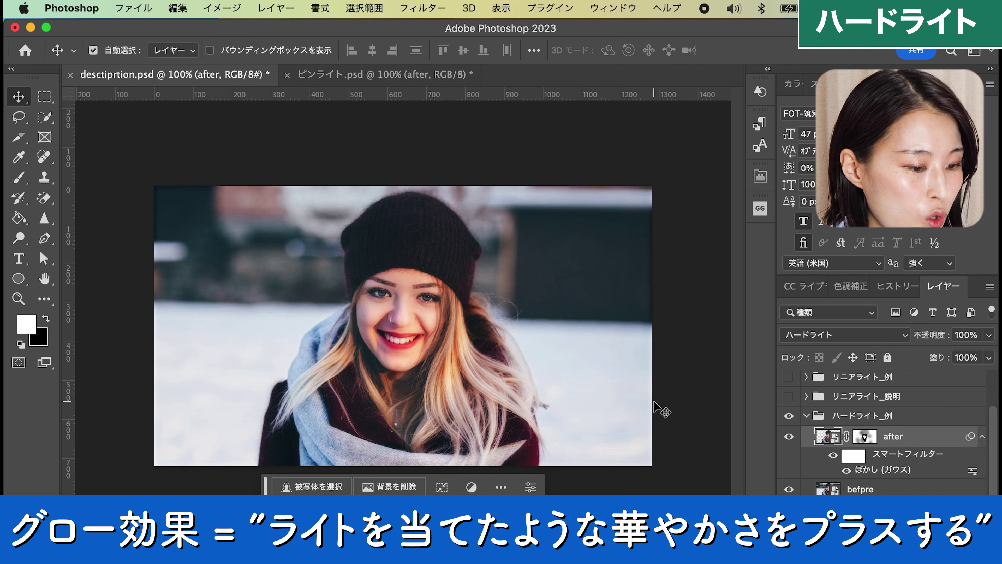
click(789, 437)
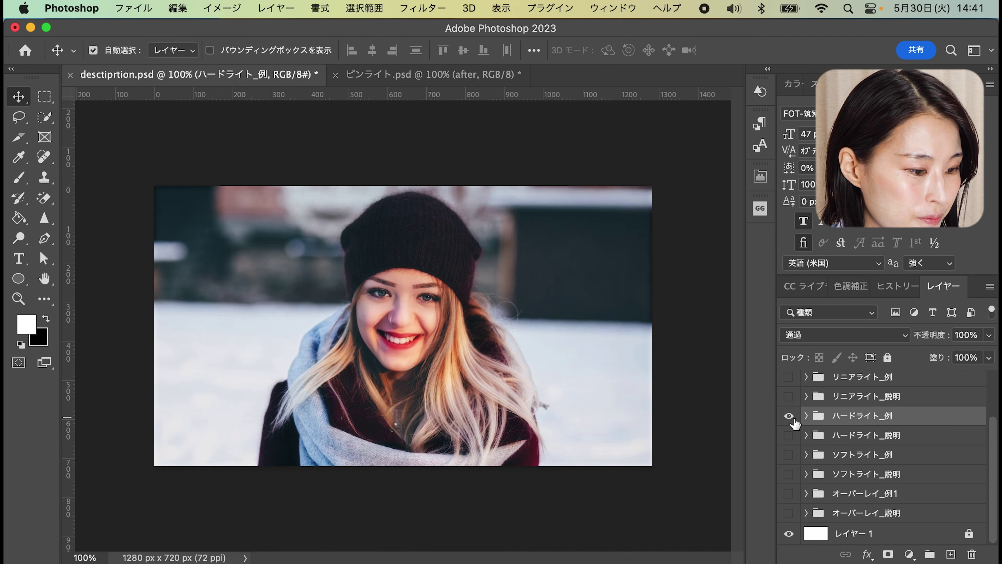
- Switch the display from ハードライト_例 to the リニアライト_説明 diagram and on to the リニアライト_例 group, expanding that group
click(789, 415)
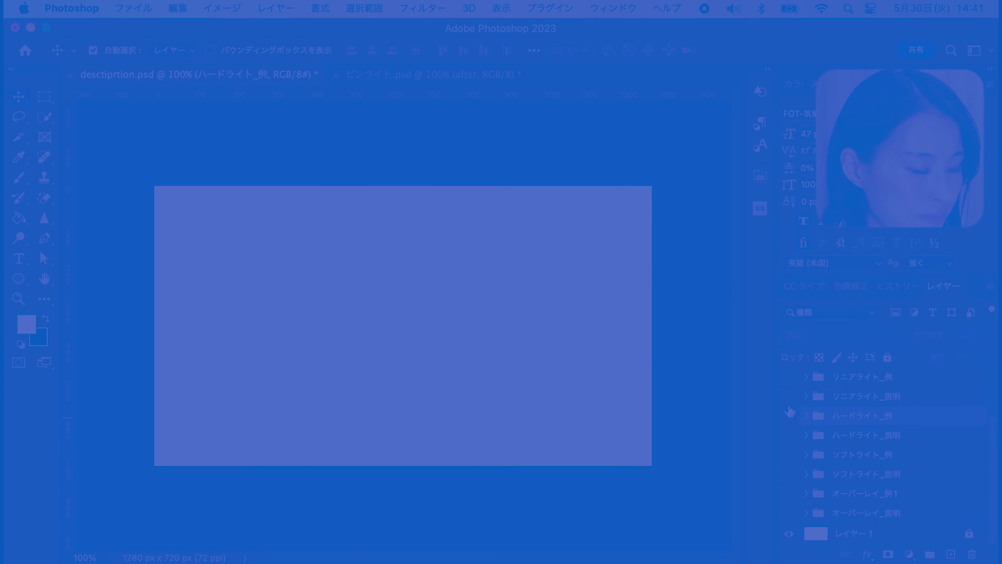
click(789, 396)
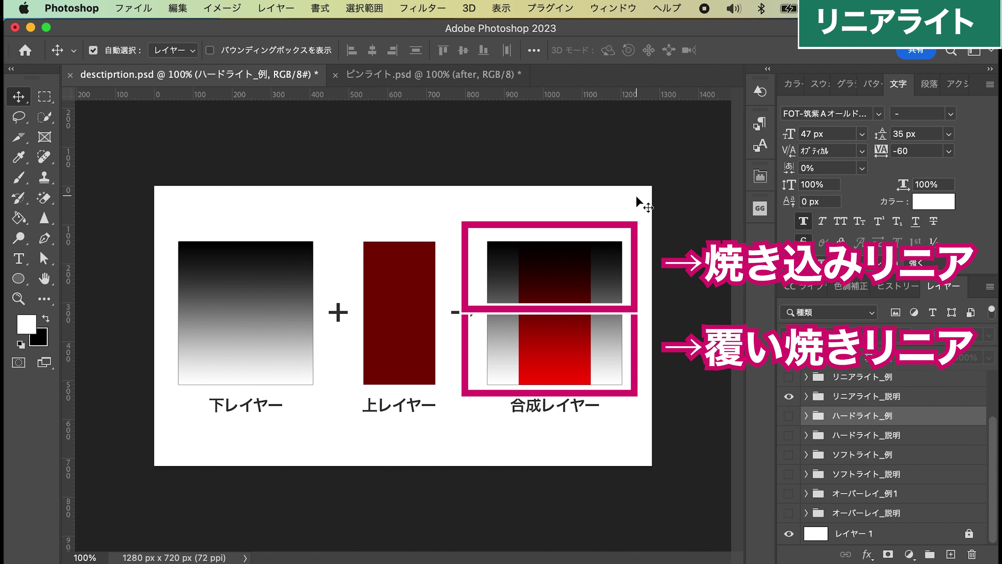
click(788, 396)
click(788, 377)
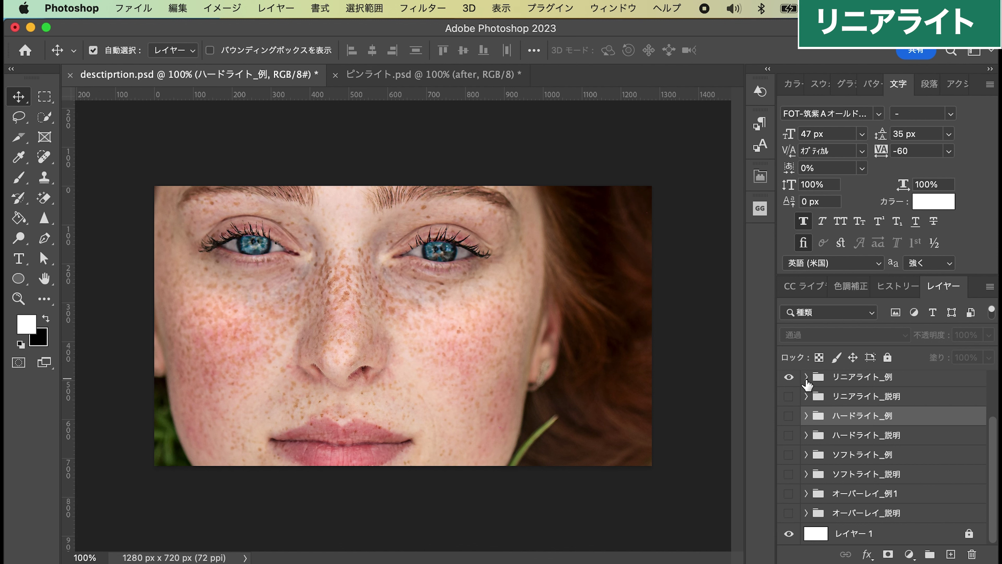
click(806, 377)
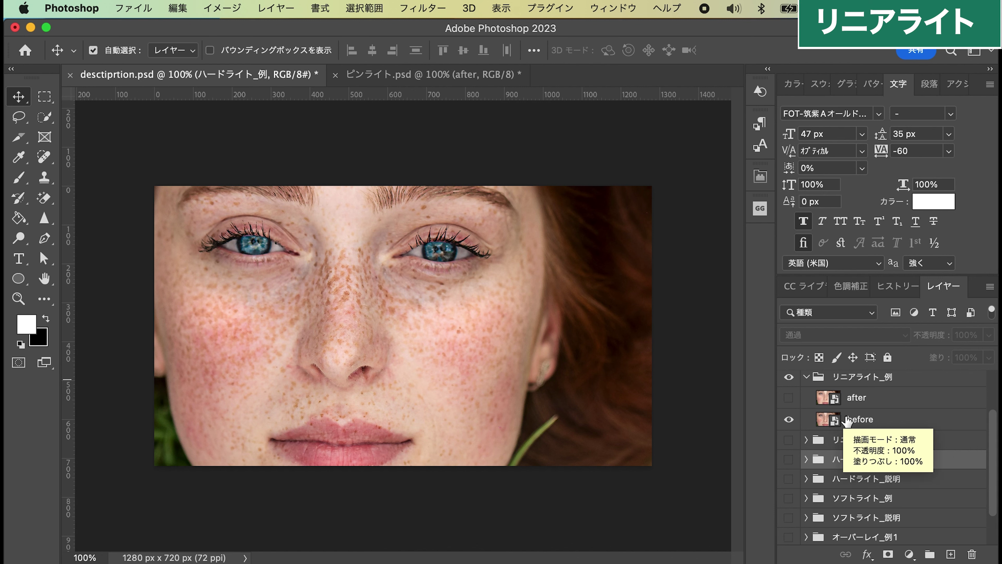
- Select the before and after layers of リニアライト_例 in turn, and show the after layer to display the skin retouch
click(875, 420)
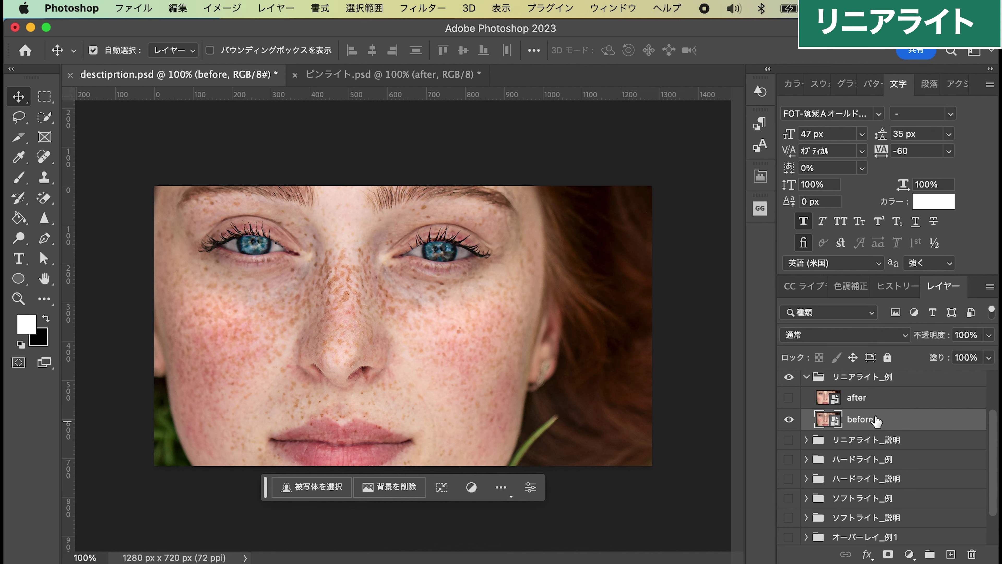
click(867, 399)
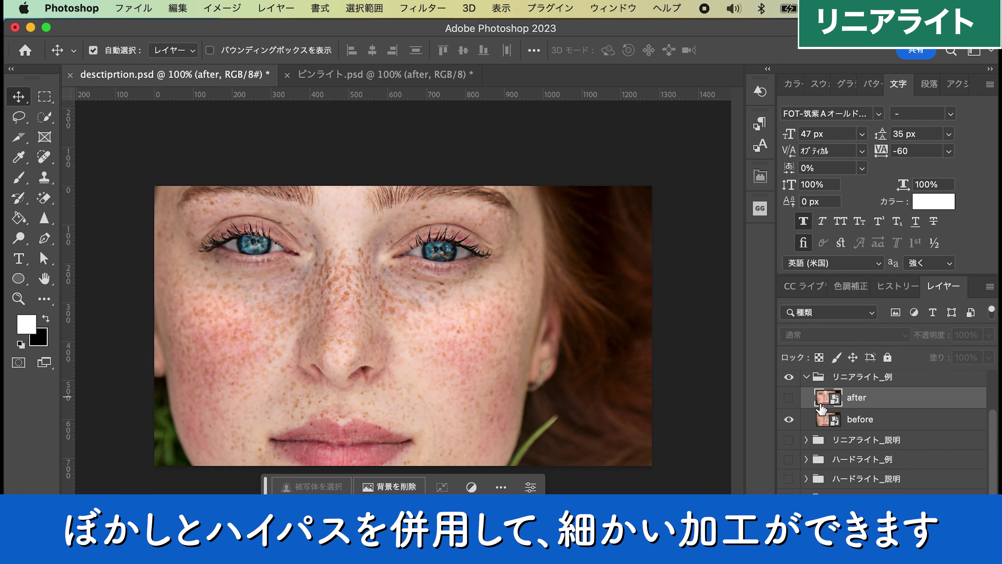
click(789, 398)
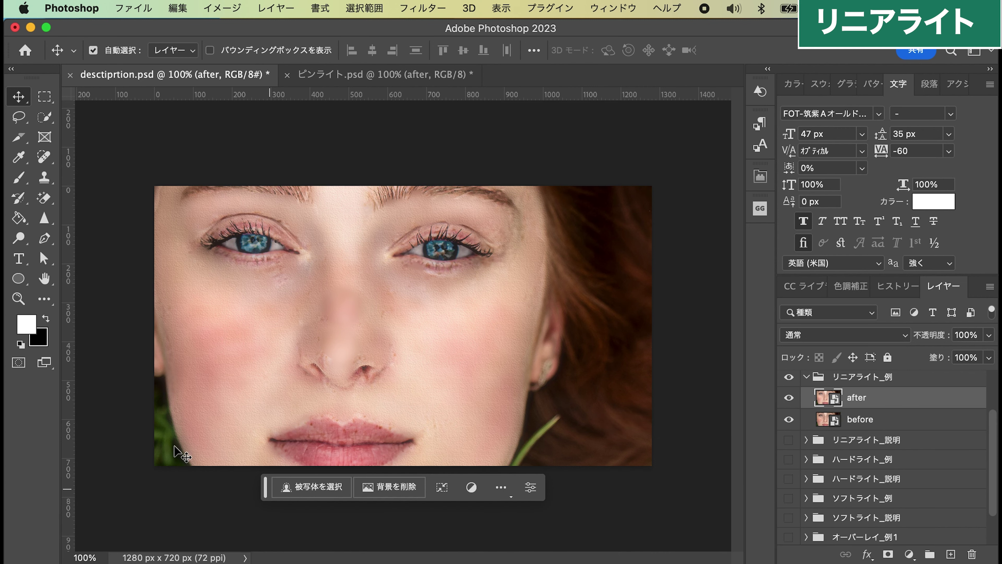
- Collapse and hide リニアライト_例, and replace the ビビッドライト_説明 diagram with the ビビッドライト_例 group
click(806, 378)
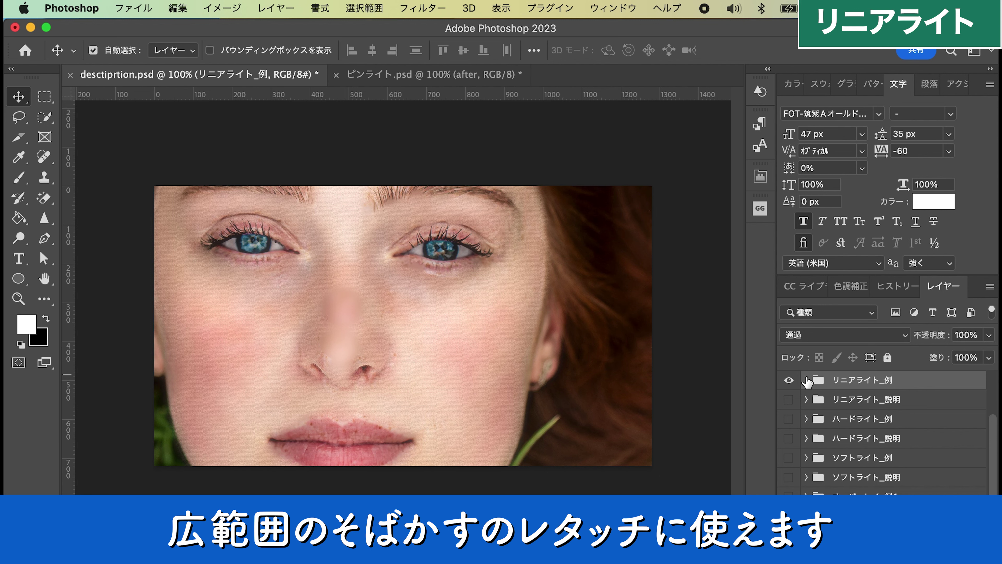
click(789, 382)
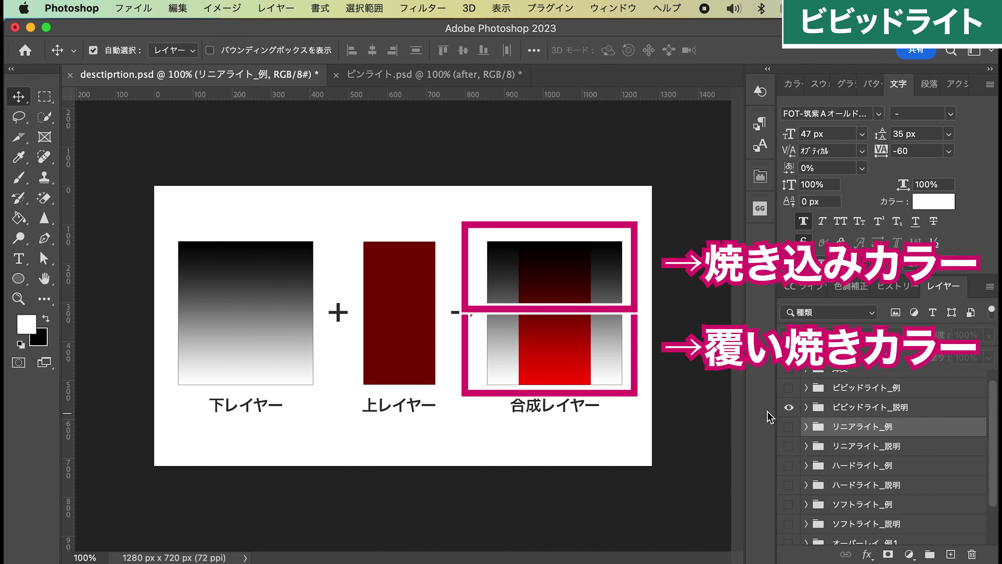
click(789, 406)
click(788, 388)
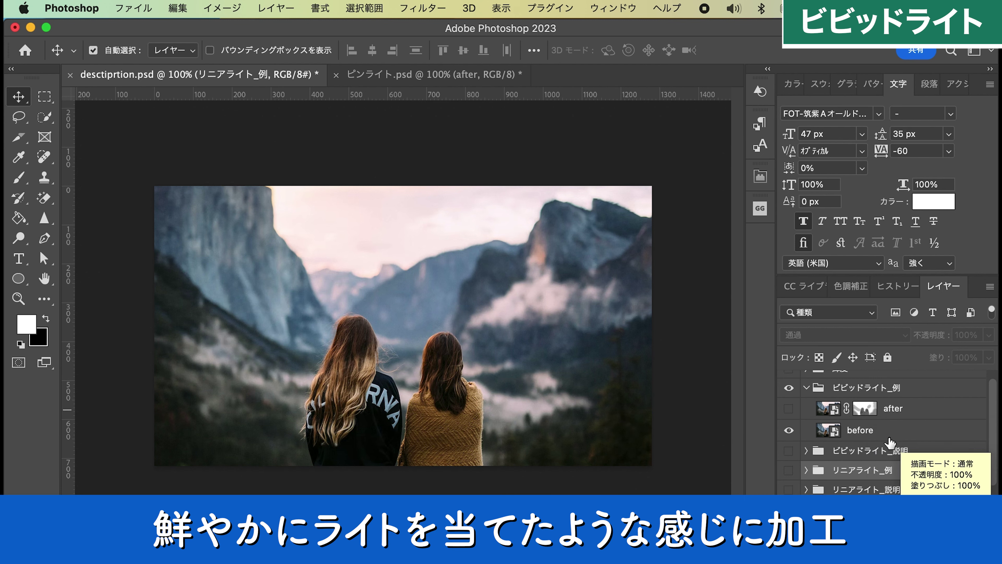
- Show the after layer in ビビッドライト_例, select it to view its blend settings, and collapse the group
click(895, 394)
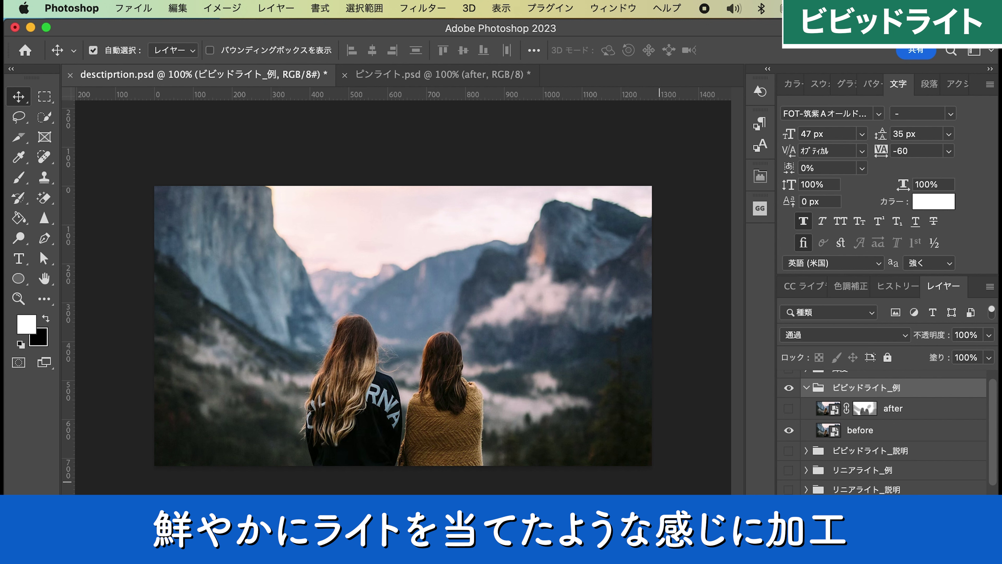
click(787, 409)
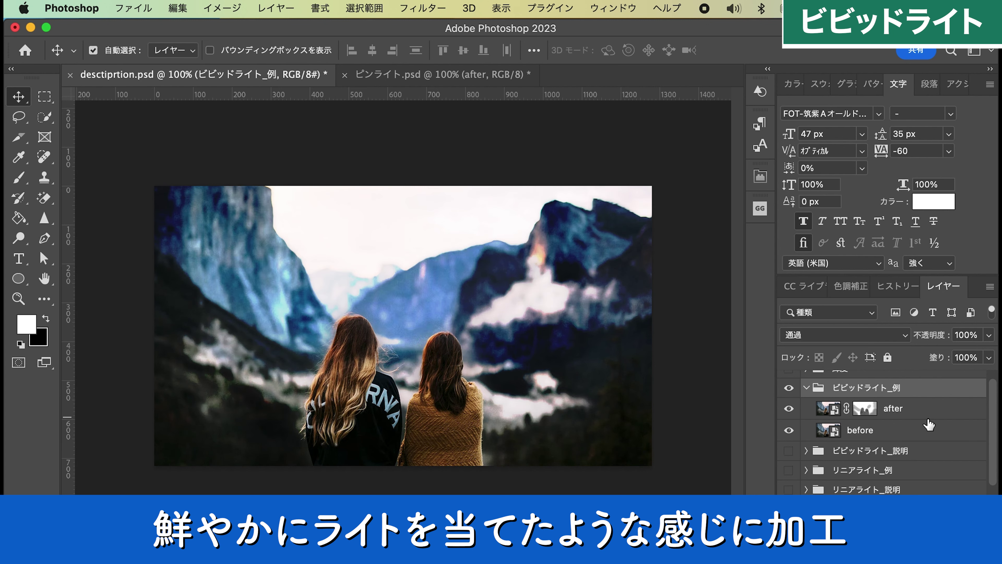
click(923, 413)
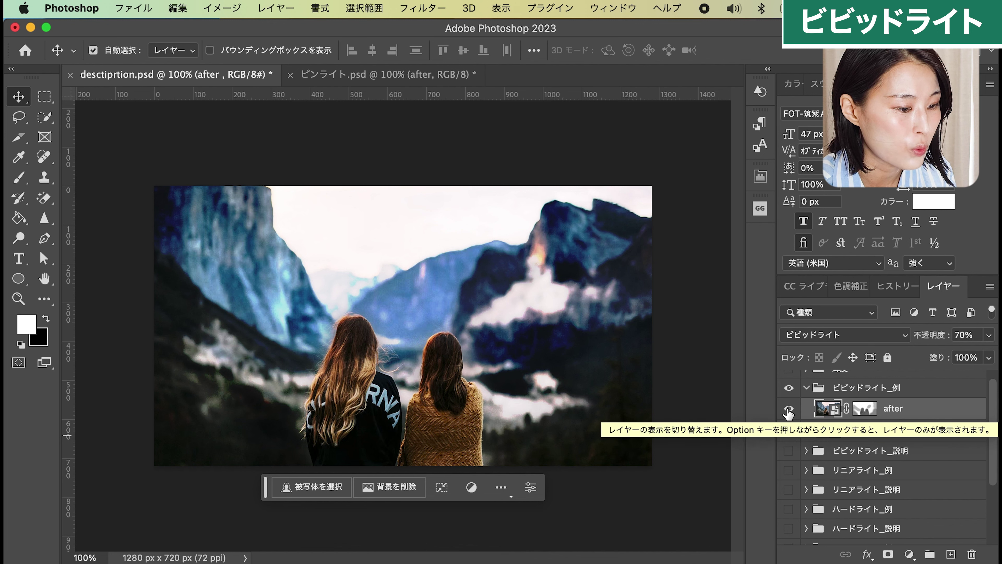
click(806, 388)
scroll(805, 395, up, 1)
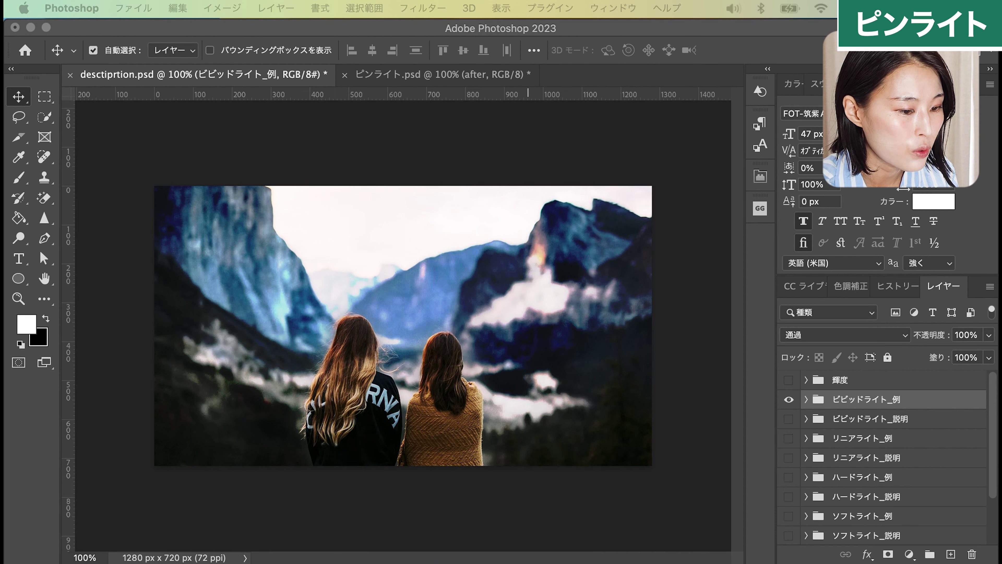
- Switch to the ピンライト.psd document, show its after group, and expand it to reveal the layers inside
click(454, 79)
click(450, 75)
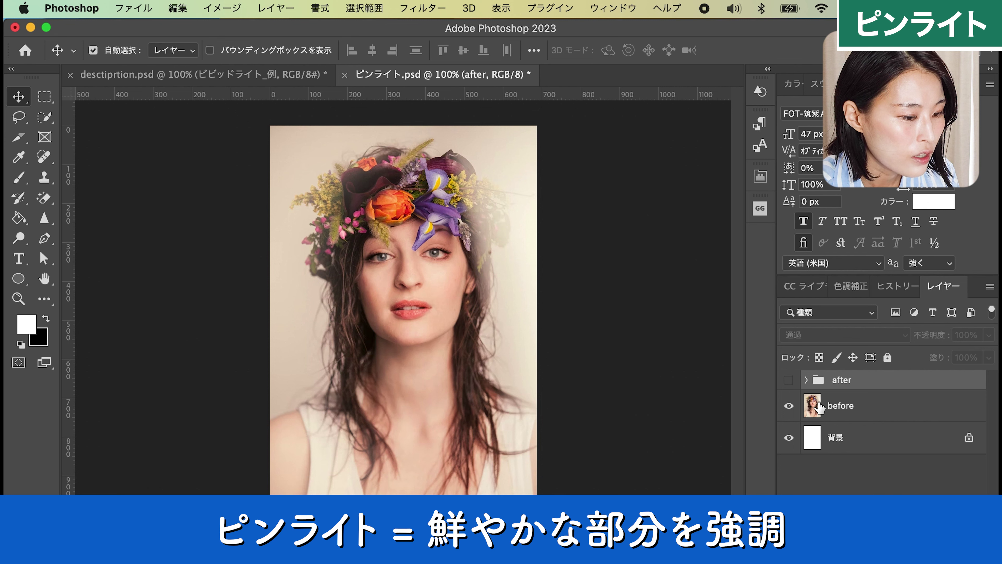
click(789, 380)
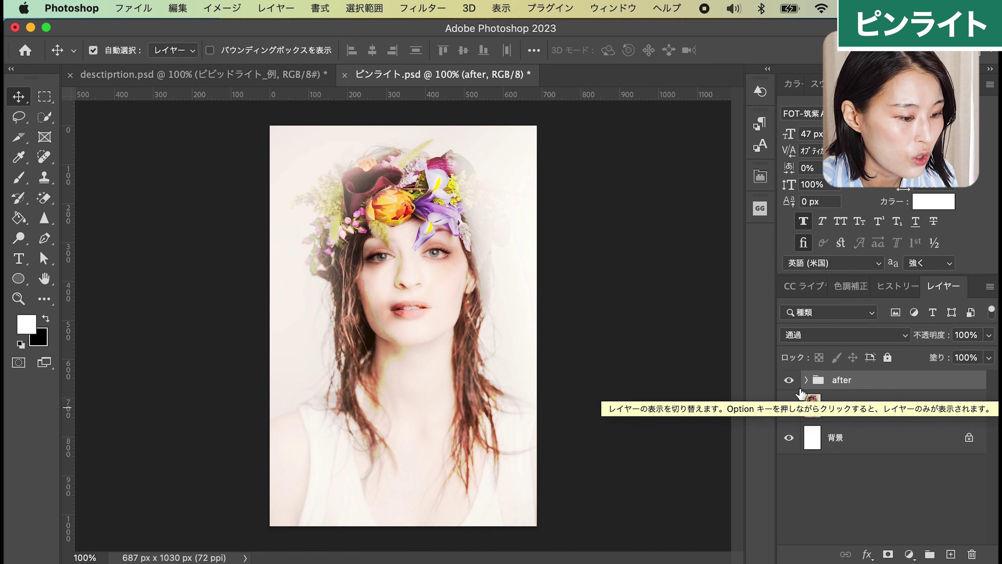
click(806, 380)
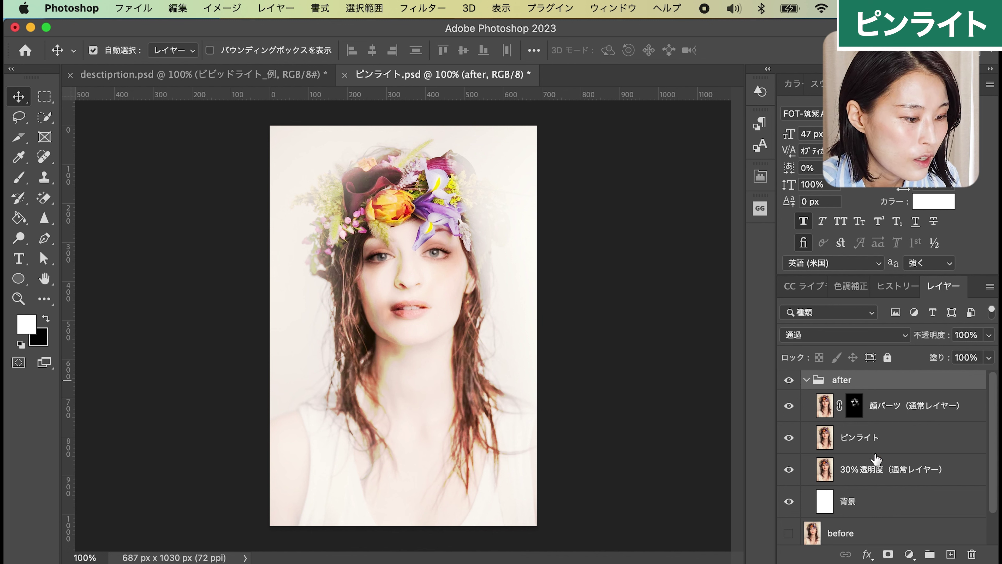
- Select the 30%透明度（通常レイヤー） layer and hide it along with ピンライト and 顔パーツ（通常レイヤー）, leaving only the white 背景 in the after group
click(874, 470)
click(788, 405)
click(786, 438)
click(789, 470)
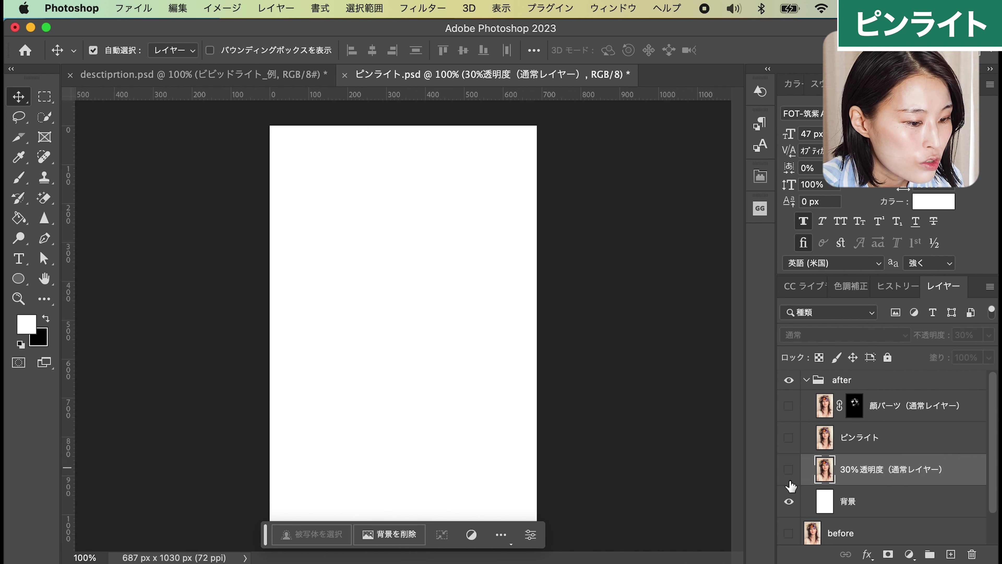
- Show the 30%透明度（通常レイヤー） layer and the ピンライト layer in turn, and select ピンライト to view its blend settings
click(787, 473)
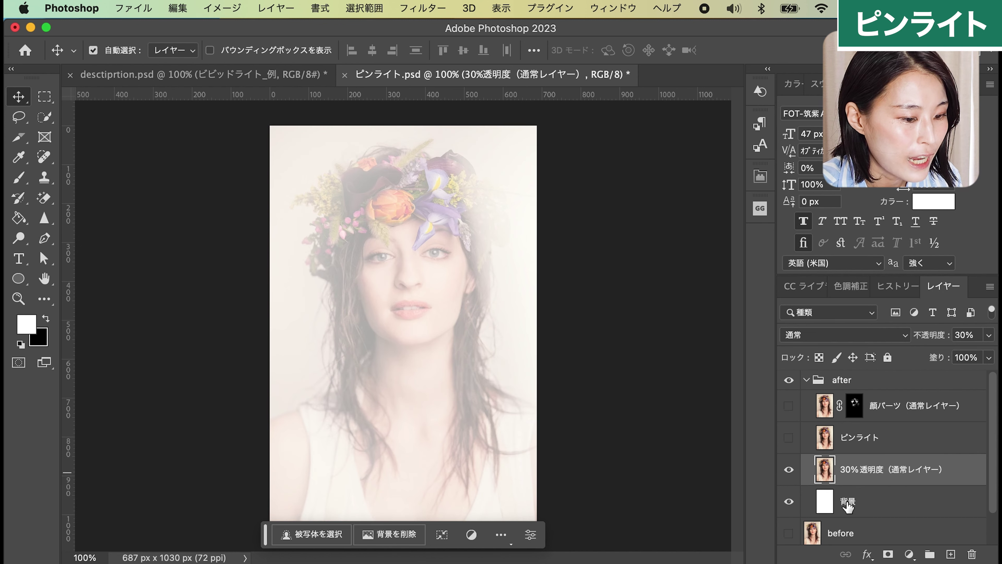
click(789, 437)
click(872, 444)
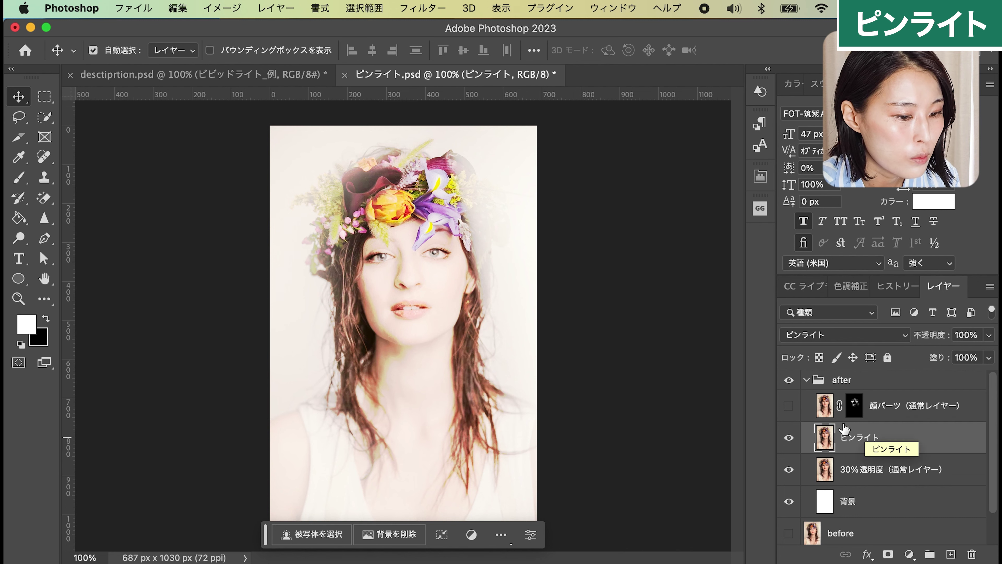
- Select and show the 顔パーツ（通常レイヤー） layer, and switch the collapsed after group off and on to compare it with the before layer
click(907, 417)
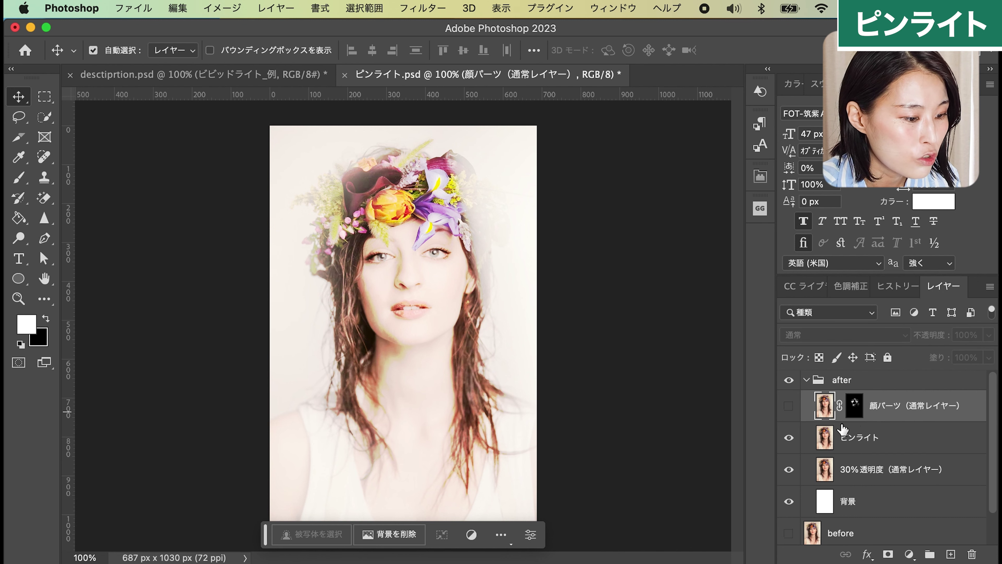
click(789, 407)
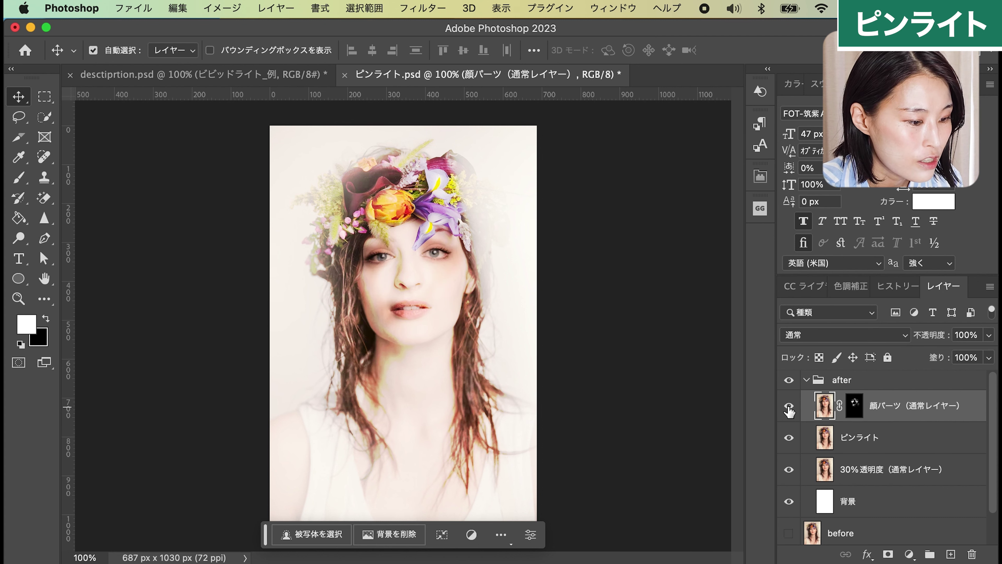
click(789, 380)
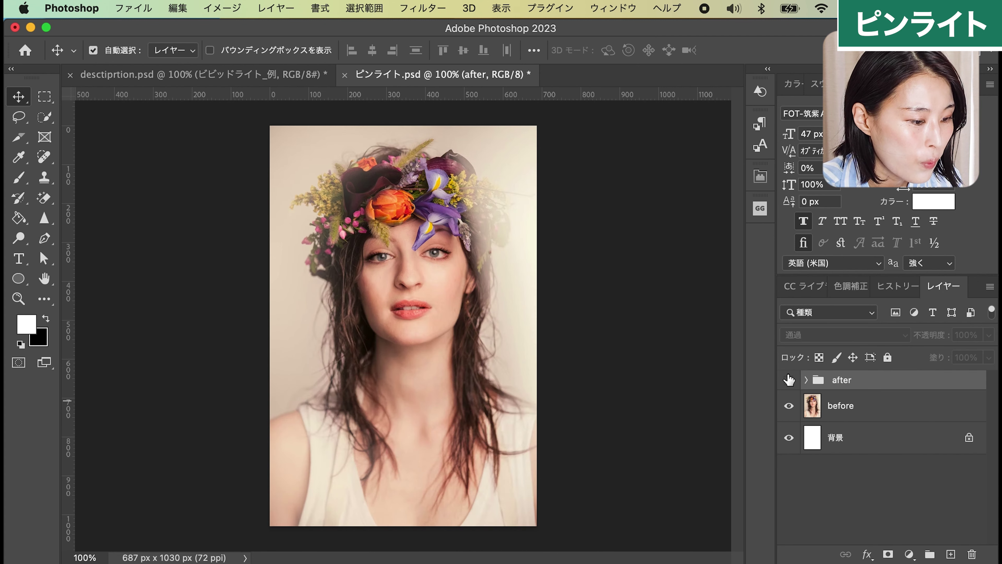
click(789, 380)
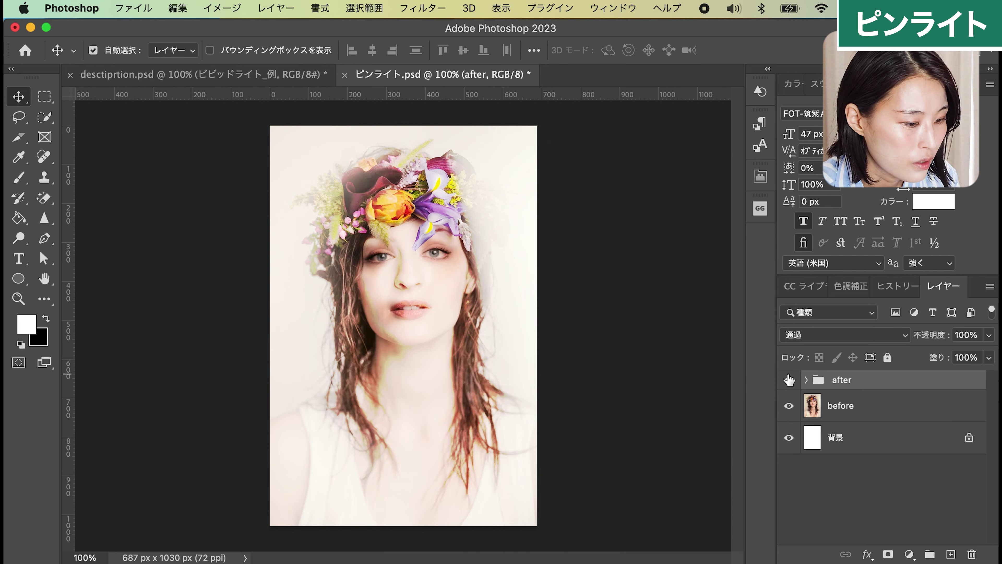